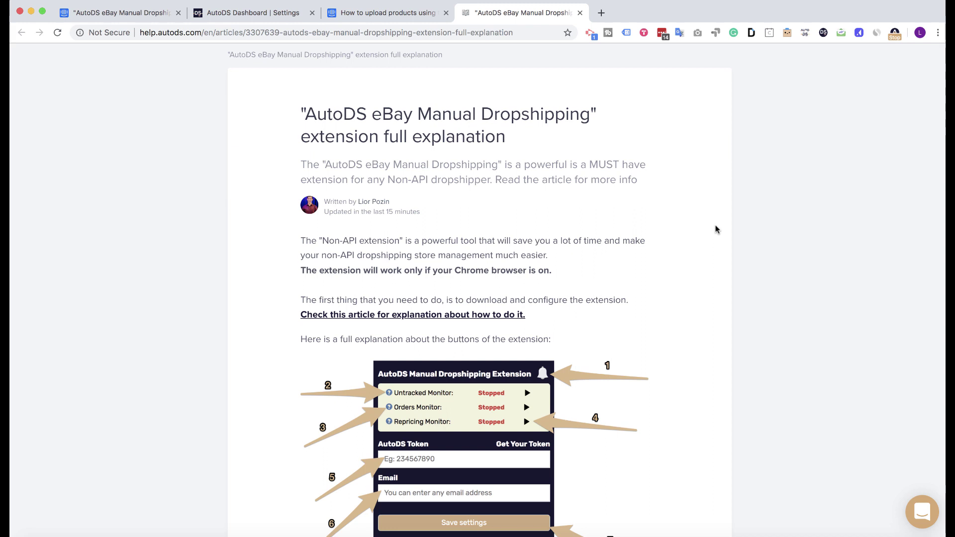
# Step: Scroll the help article, open its linked install and configure article, then return to the extension explanation
pyautogui.scroll(-3, 701, 219)
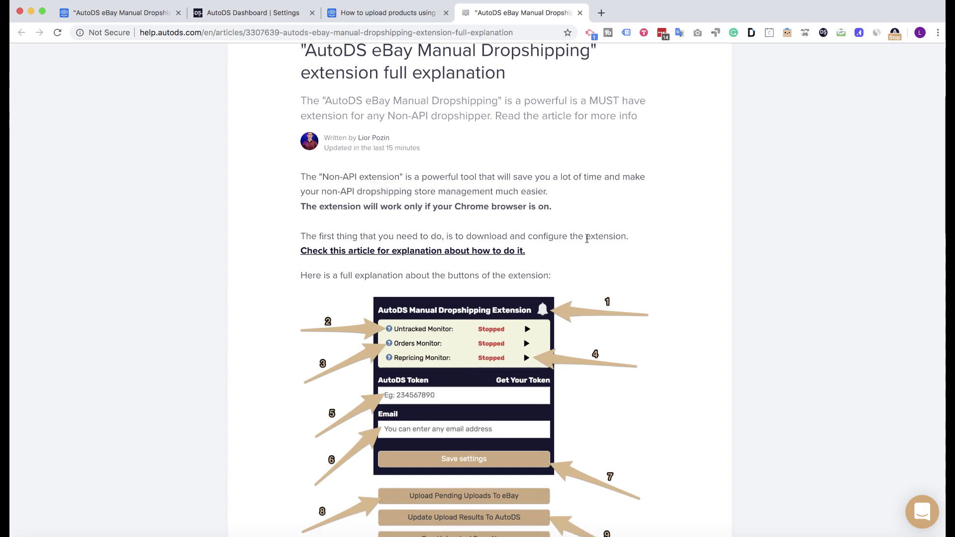
pyautogui.scroll(-1, 486, 264)
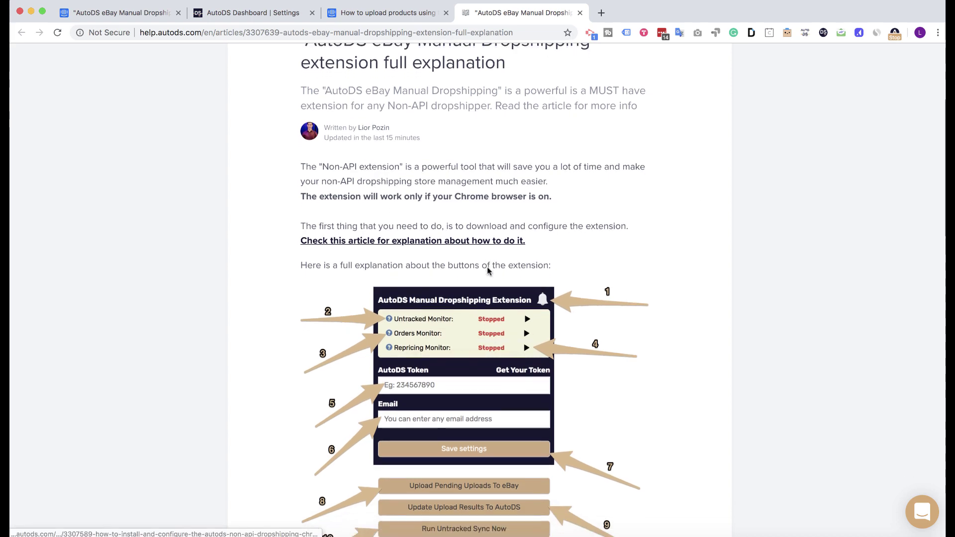
pyautogui.scroll(-5, 488, 267)
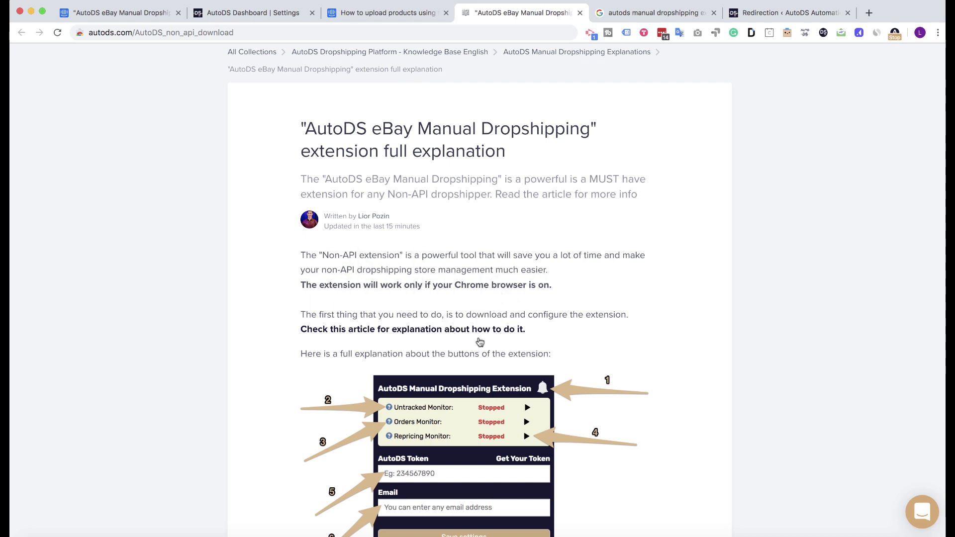
pyautogui.scroll(-2, 450, 331)
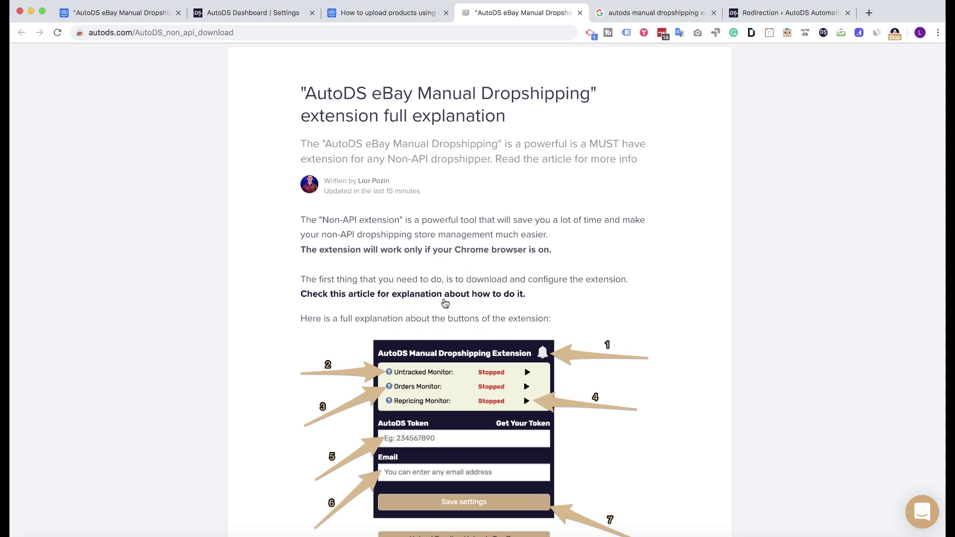
pyautogui.click(445, 297)
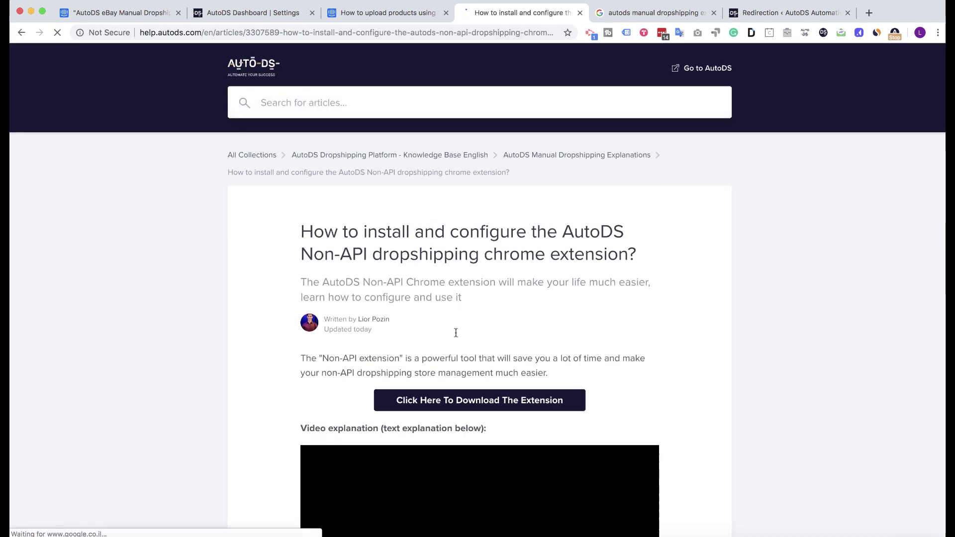
pyautogui.scroll(-1, 438, 393)
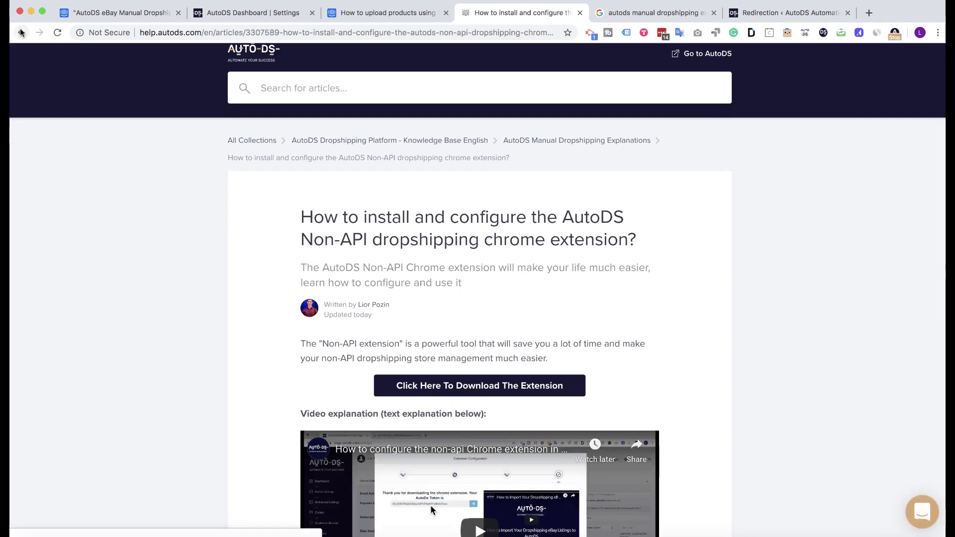
pyautogui.press('super+bracketleft')
# Step: From the extension popup's AutoDS Token field, open the 'Get Your Token' settings page
pyautogui.scroll(-5, 444, 206)
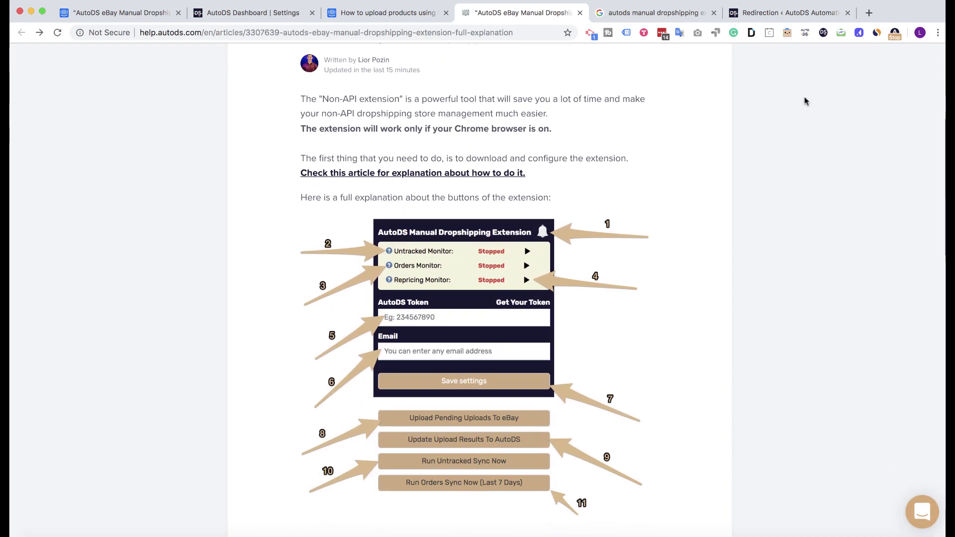
pyautogui.scroll(-2, 729, 145)
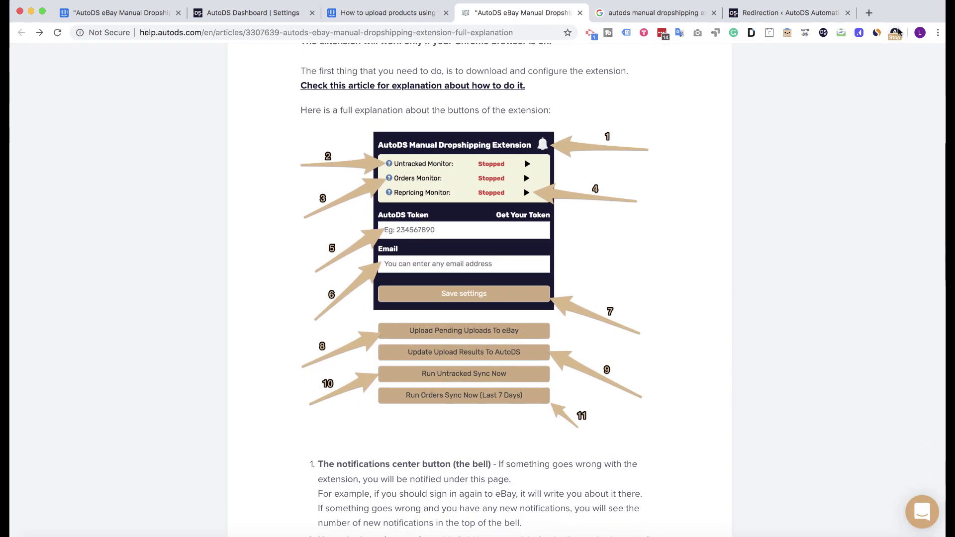
pyautogui.click(894, 33)
pyautogui.click(754, 147)
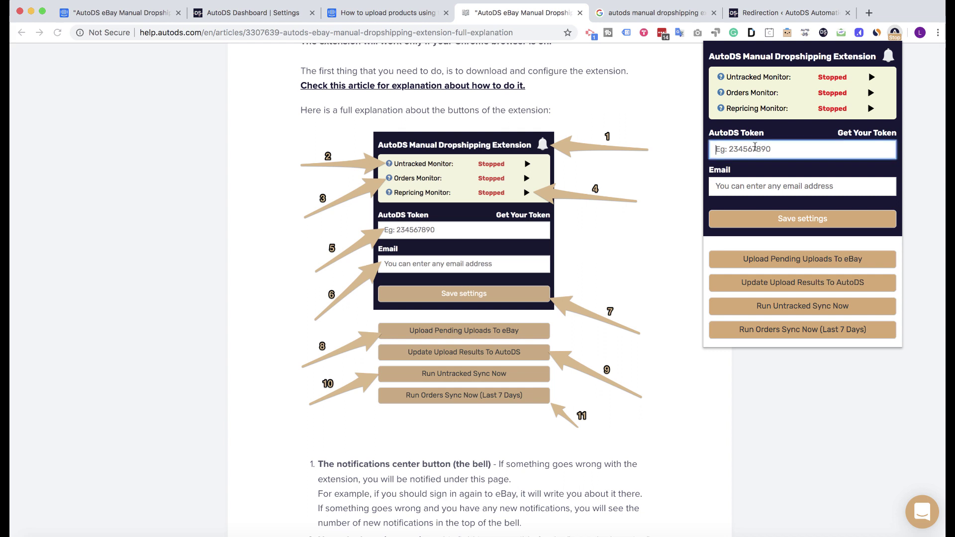
pyautogui.click(845, 137)
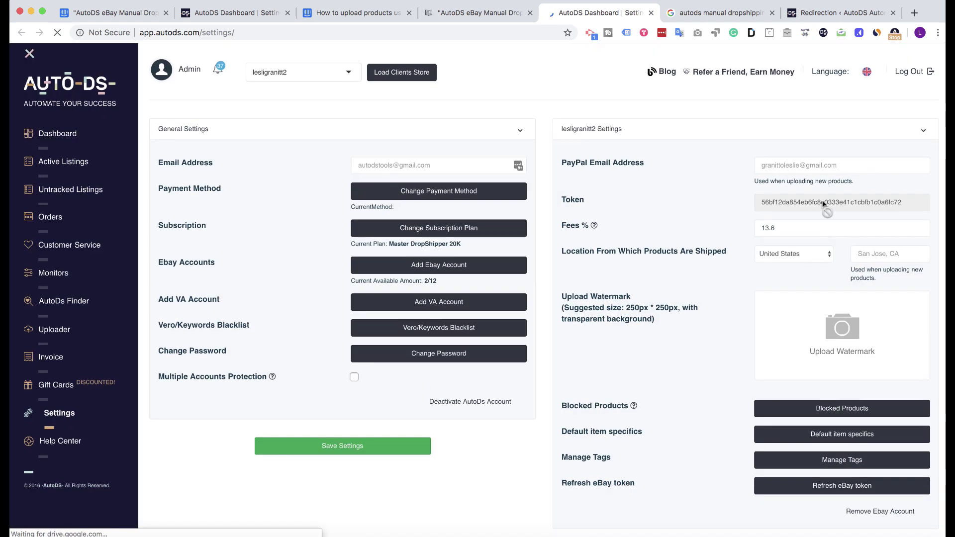
# Step: Copy the account token from Settings and paste it into the extension's AutoDS Token field
pyautogui.doubleClick(823, 203)
pyautogui.press('super+c')
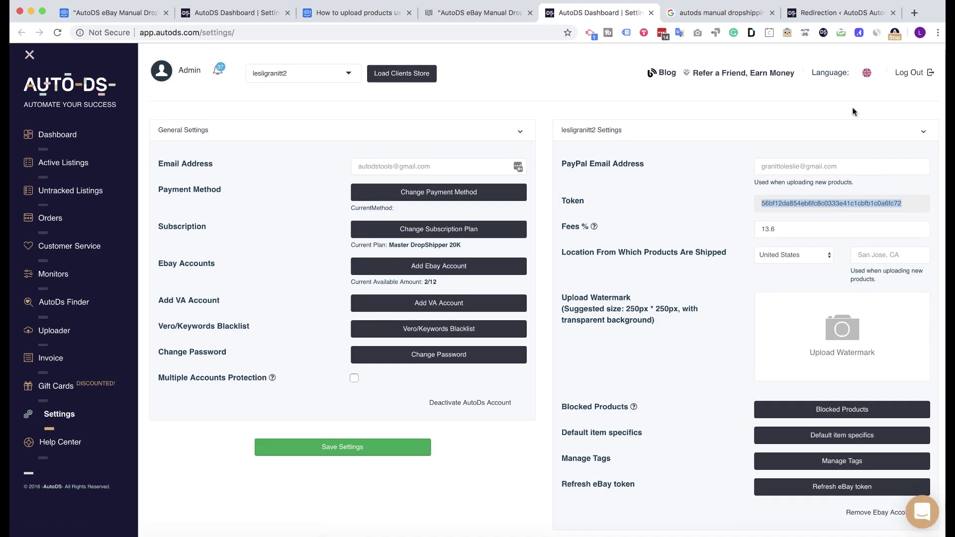
pyautogui.click(895, 32)
pyautogui.click(770, 151)
pyautogui.press('super+v')
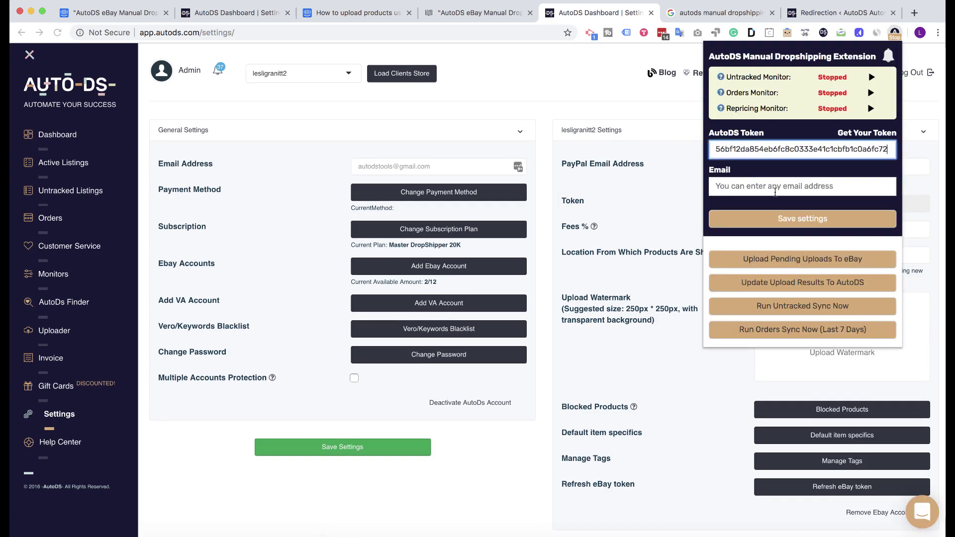
# Step: Enter the account e-mail address in the extension's Email field
pyautogui.click(780, 192)
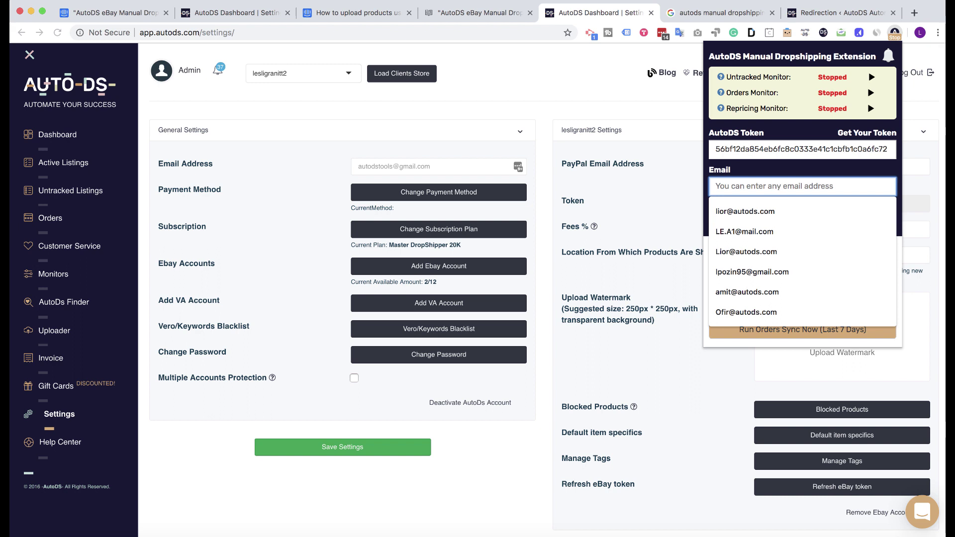
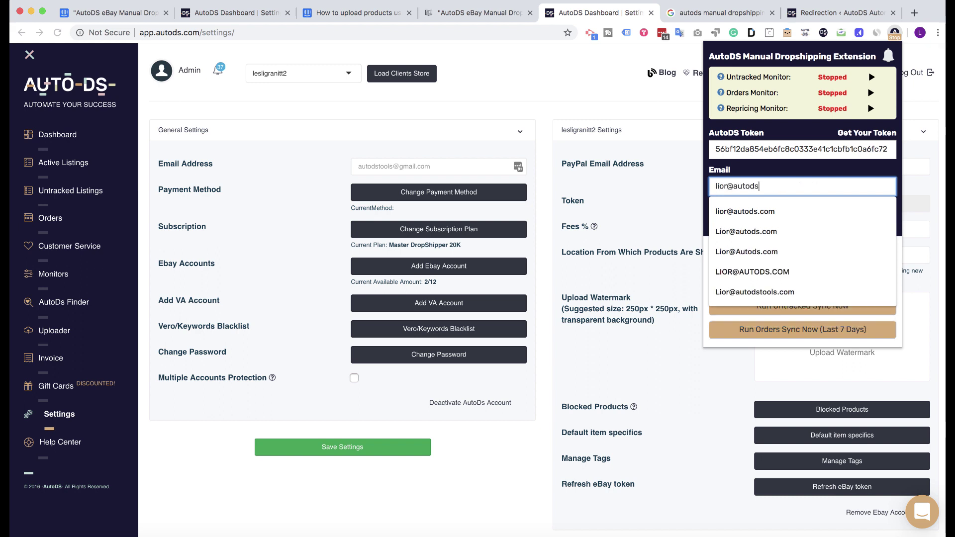
pyautogui.click(805, 173)
pyautogui.click(801, 187)
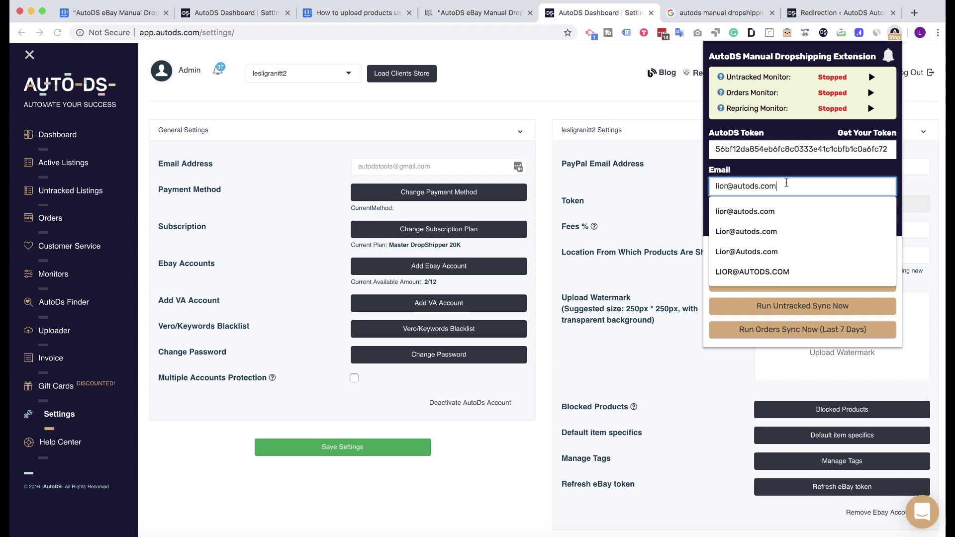
# Step: Replace the e-mail with the invalid entry 'asdsad' and attempt to save
pyautogui.tripleClick(751, 185)
pyautogui.write('asdsad')
pyautogui.click(802, 218)
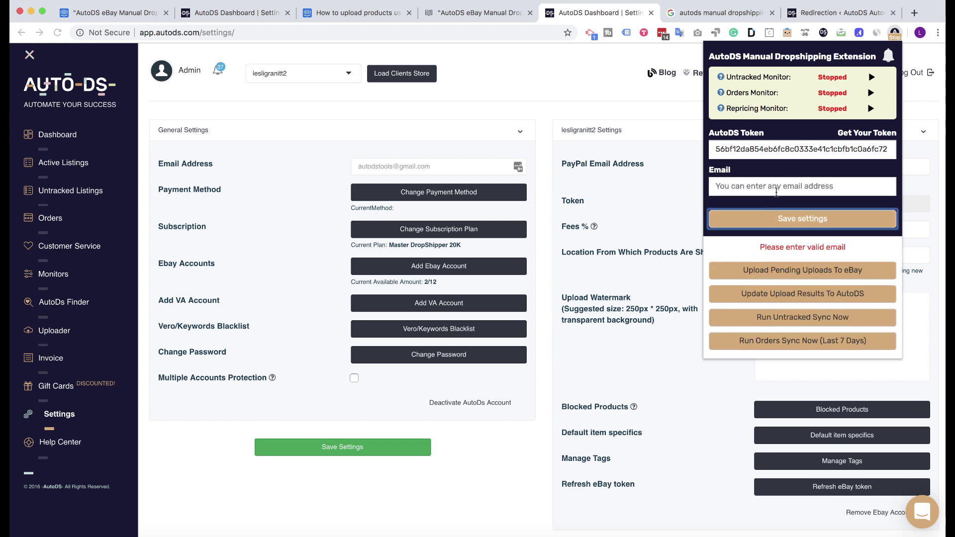
# Step: Re-enter the valid e-mail address, save settings, and return to the help article tab
pyautogui.click(776, 193)
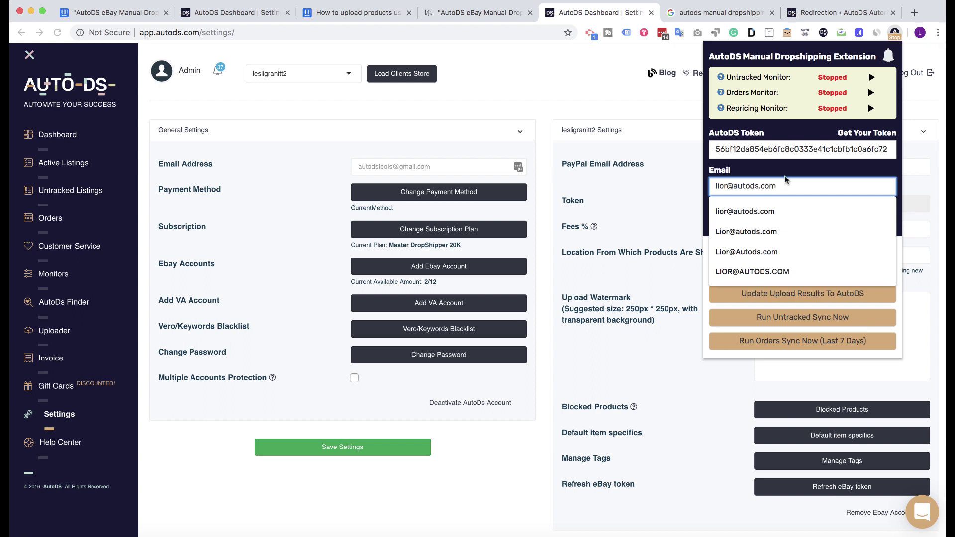
pyautogui.click(787, 180)
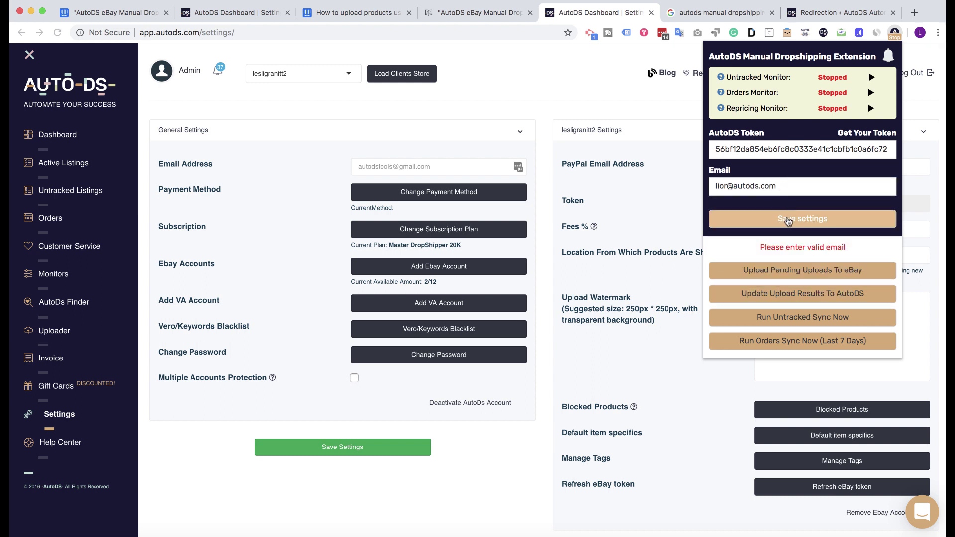
pyautogui.click(791, 221)
pyautogui.click(895, 33)
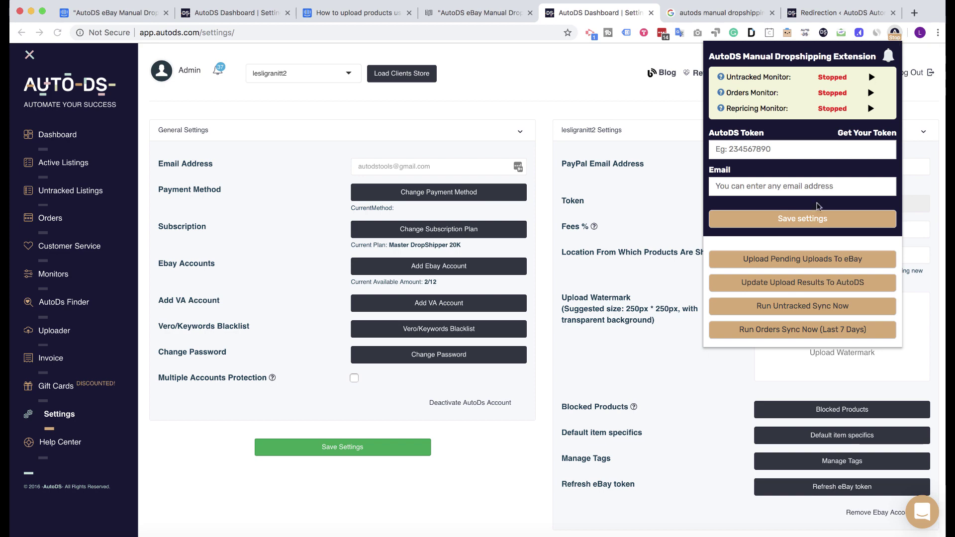
pyautogui.click(440, 13)
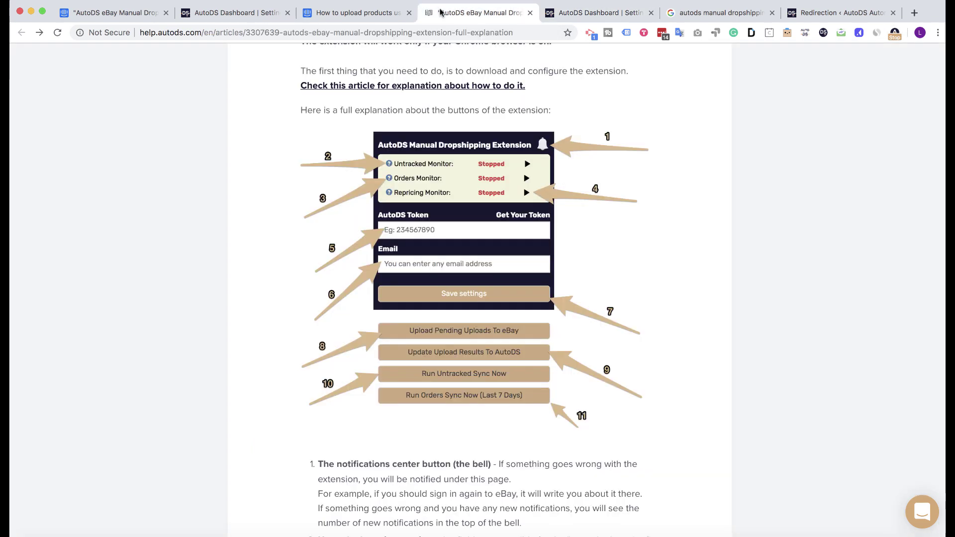
# Step: Open the AutoDS extension popup over the help article, showing the Untracked, Orders and Repricing monitors
pyautogui.click(894, 34)
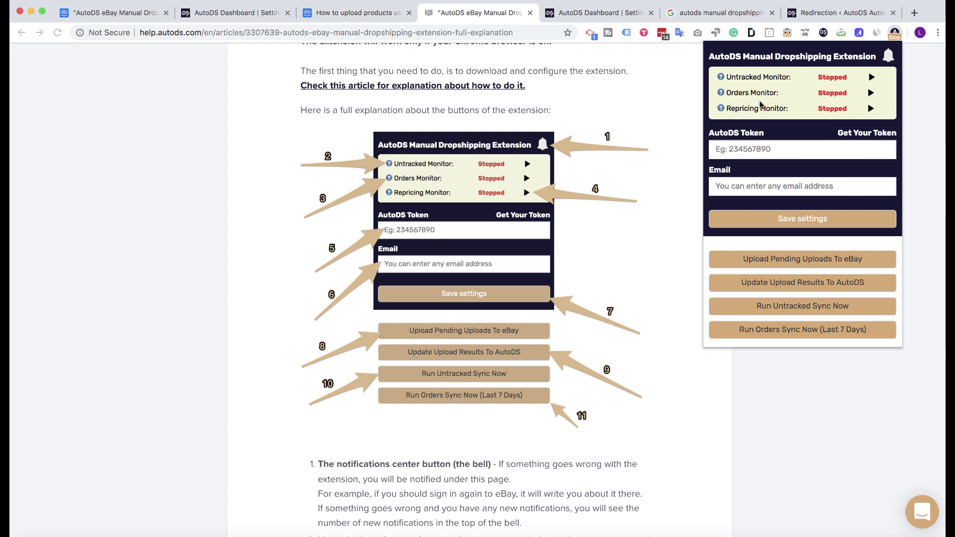
# Step: Open the extension's empty Error Logs page, view the Button Logs list, then reopen the panel
pyautogui.click(889, 56)
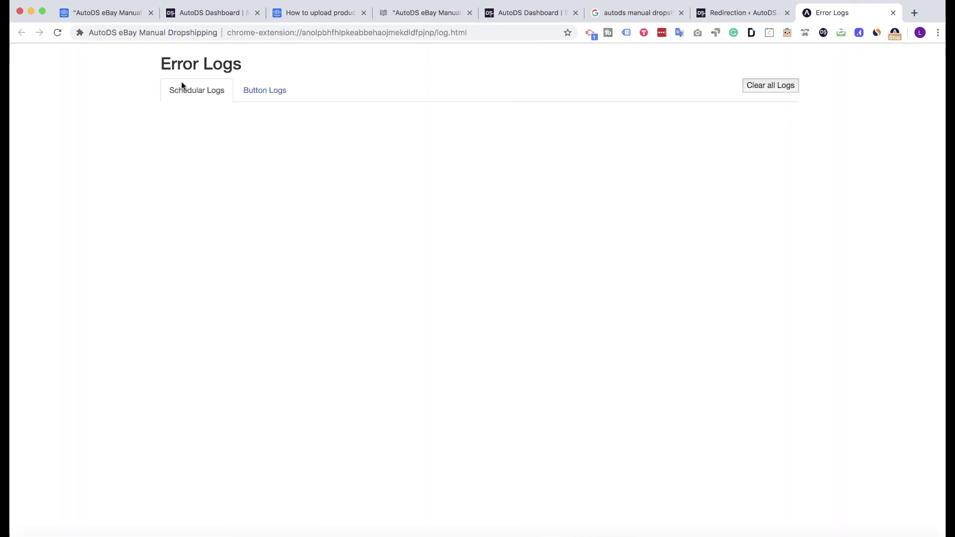
pyautogui.tripleClick(188, 65)
pyautogui.click(193, 129)
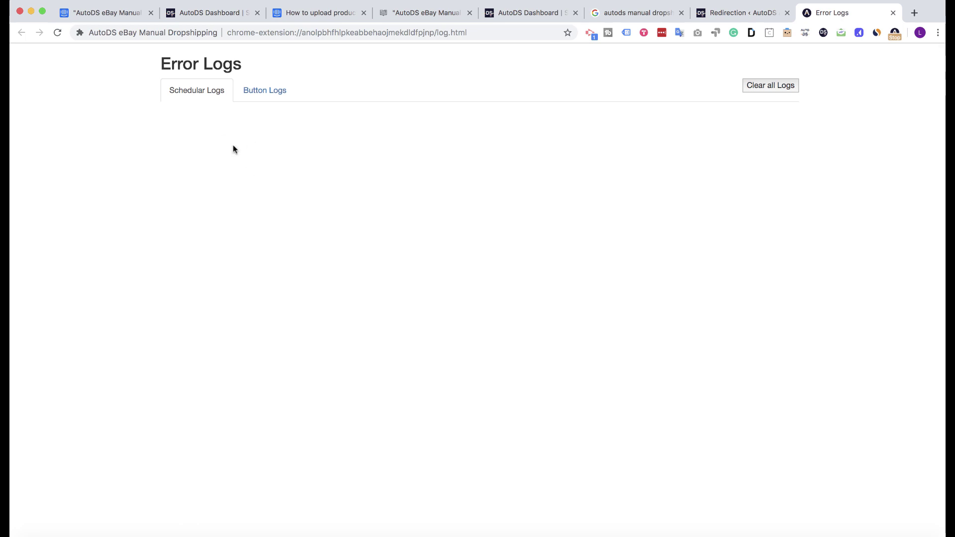
pyautogui.click(253, 99)
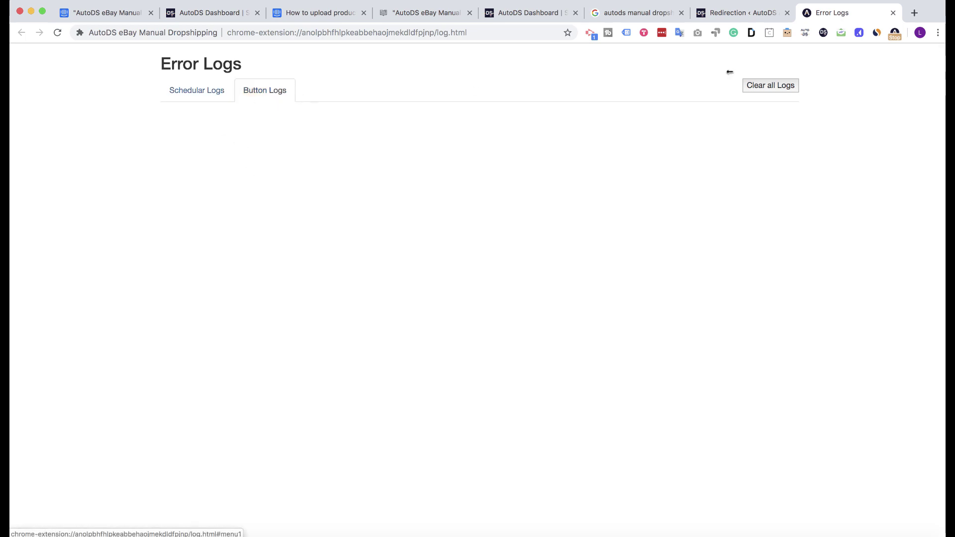
pyautogui.click(895, 32)
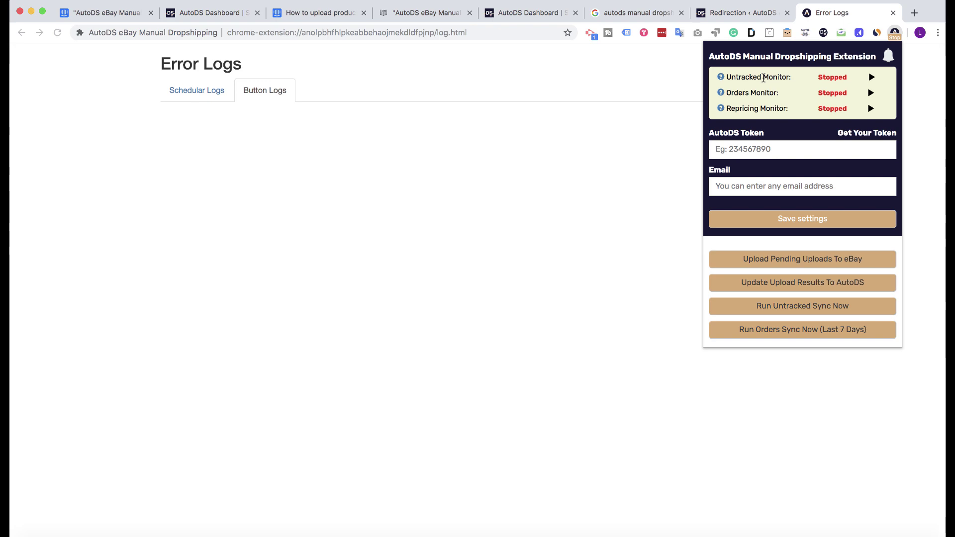
# Step: Switch to the AutoDS dashboard Settings tab and open the extension panel there
pyautogui.click(634, 56)
pyautogui.click(543, 17)
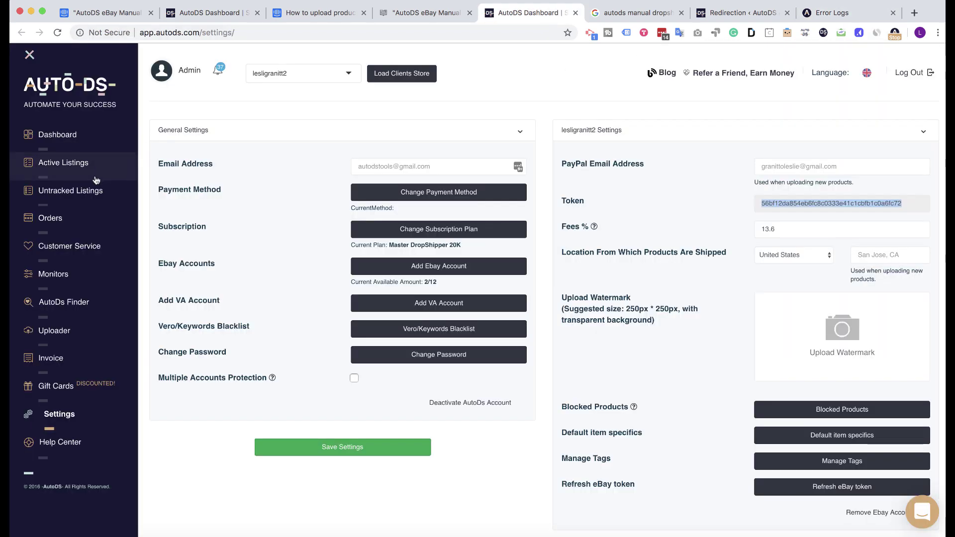
pyautogui.scroll(-1, 298, 180)
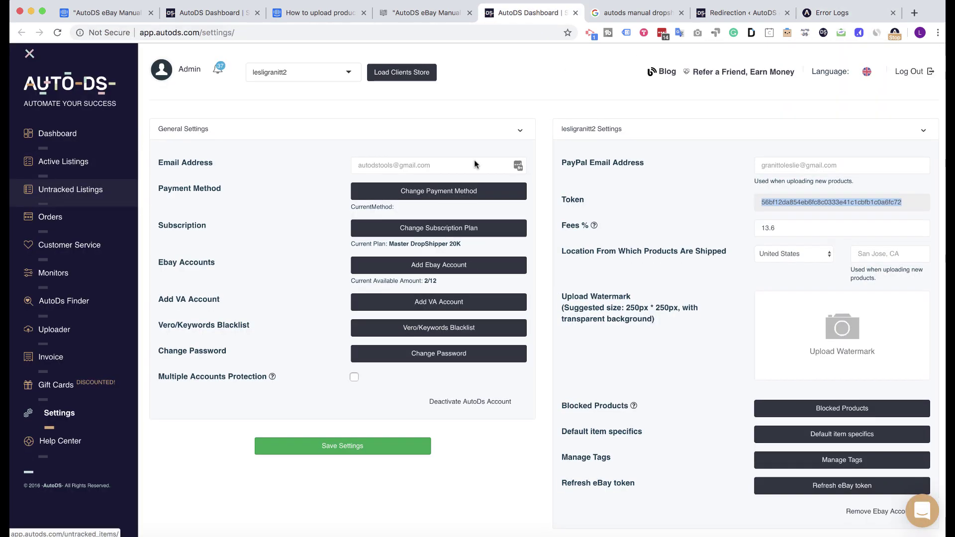
pyautogui.click(895, 34)
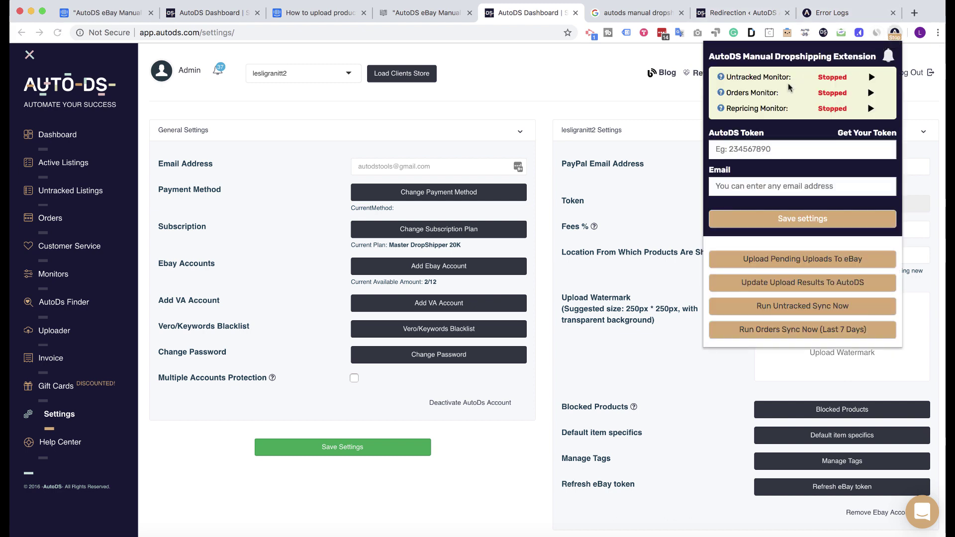
# Step: Highlight the Orders Monitor and Repricing Monitor rows in the panel, then close it
pyautogui.moveTo(784, 94); pyautogui.dragTo(728, 93)
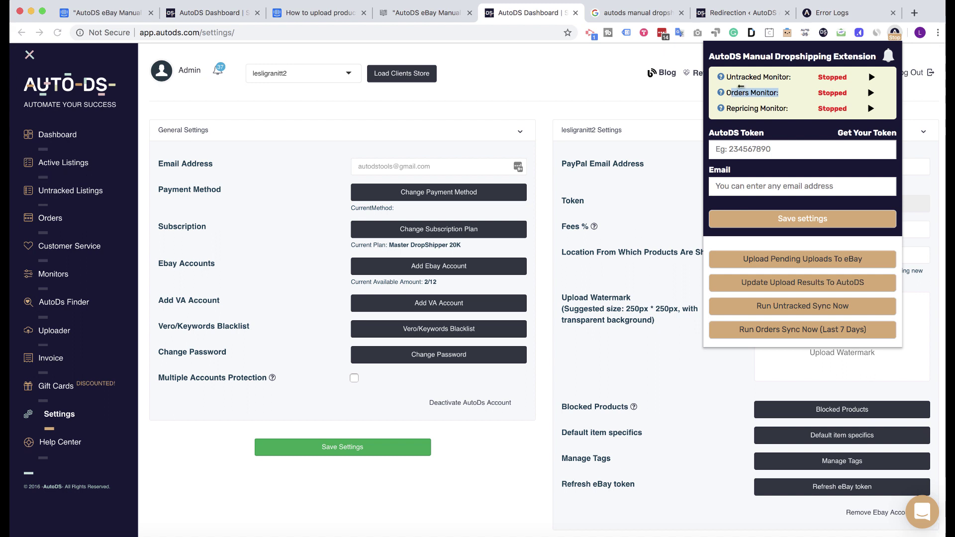
pyautogui.click(784, 102)
pyautogui.tripleClick(766, 108)
pyautogui.click(768, 112)
pyautogui.click(384, 154)
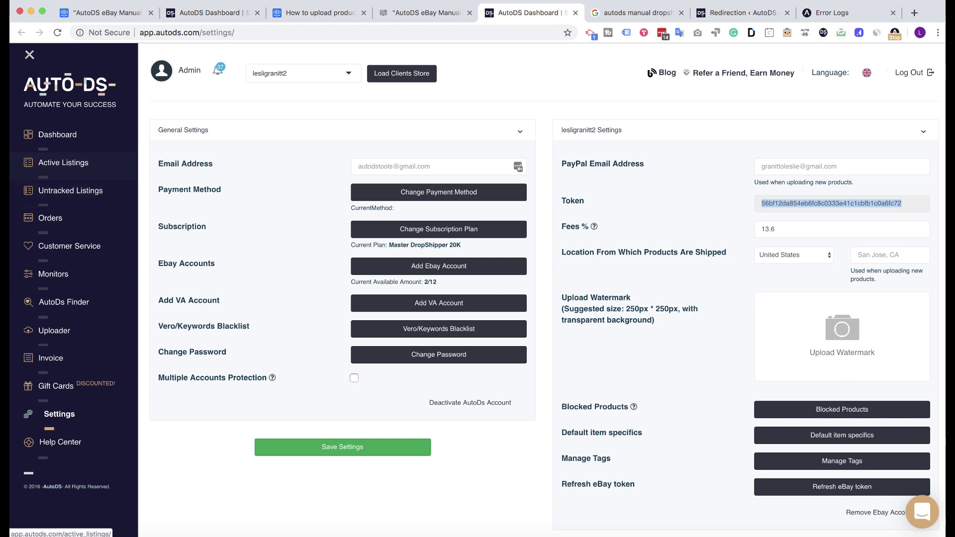
pyautogui.click(895, 33)
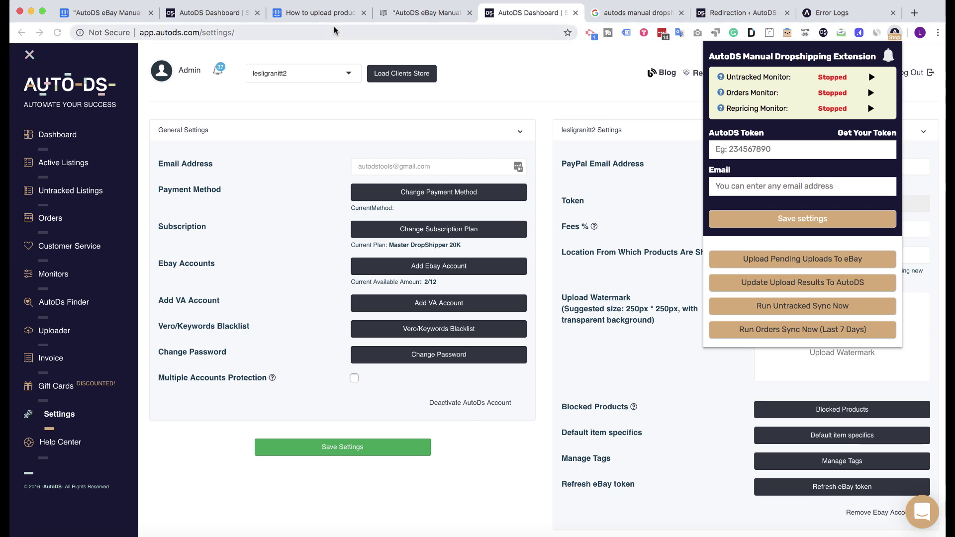
pyautogui.click(363, 13)
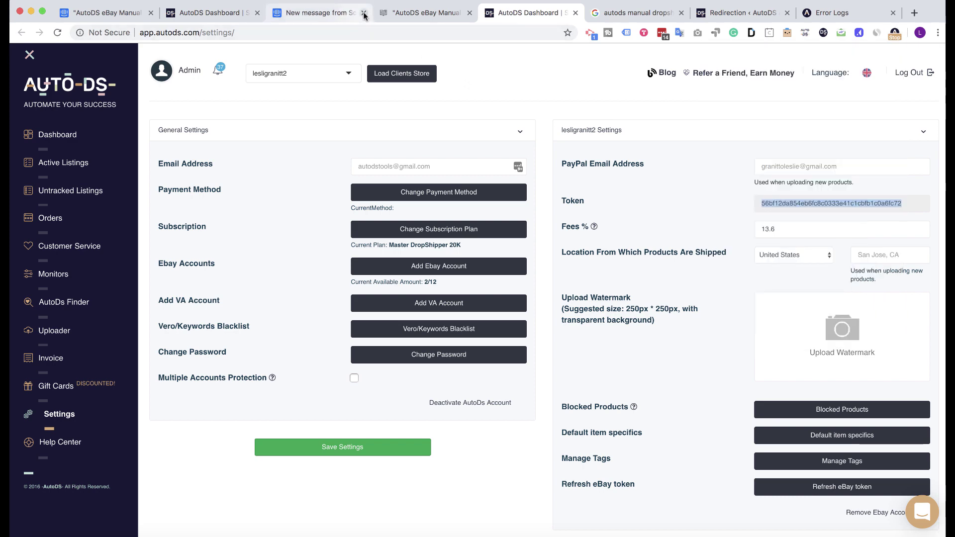
# Step: Close the upload guide tab, confirming Leave, and return to the dashboard Settings tab
pyautogui.click(363, 13)
pyautogui.click(549, 184)
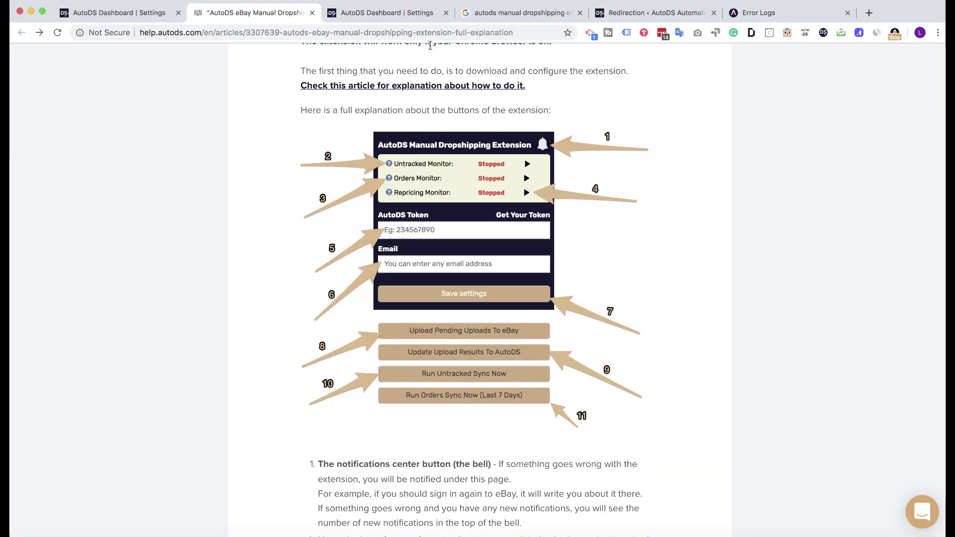
pyautogui.click(383, 14)
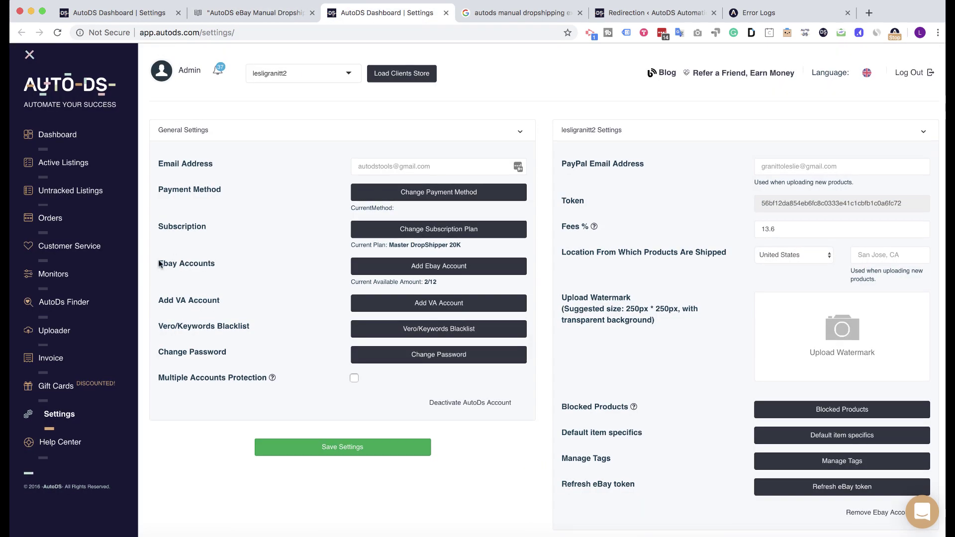
# Step: Open the Uploader's Schedule Uploads Calendar showing September 2019 upload results
pyautogui.click(85, 330)
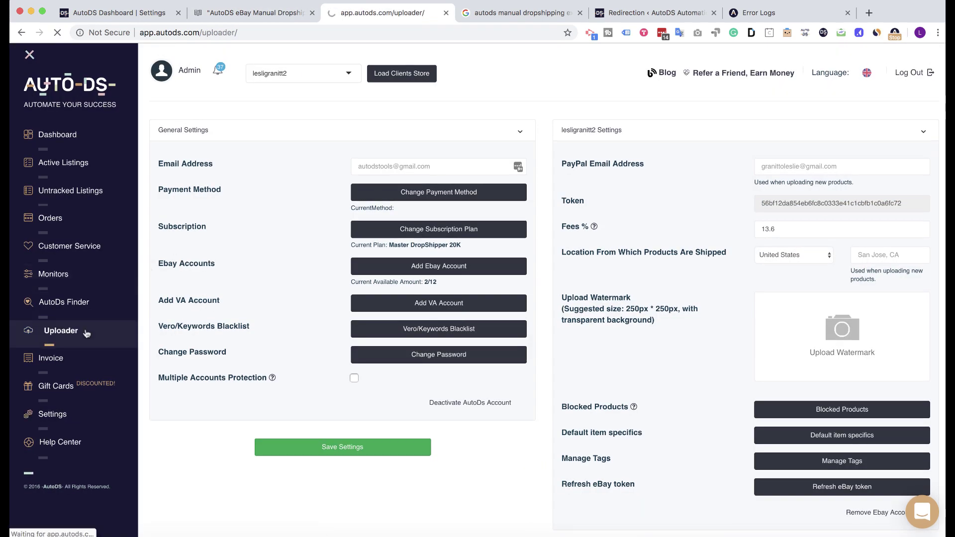
pyautogui.click(305, 33)
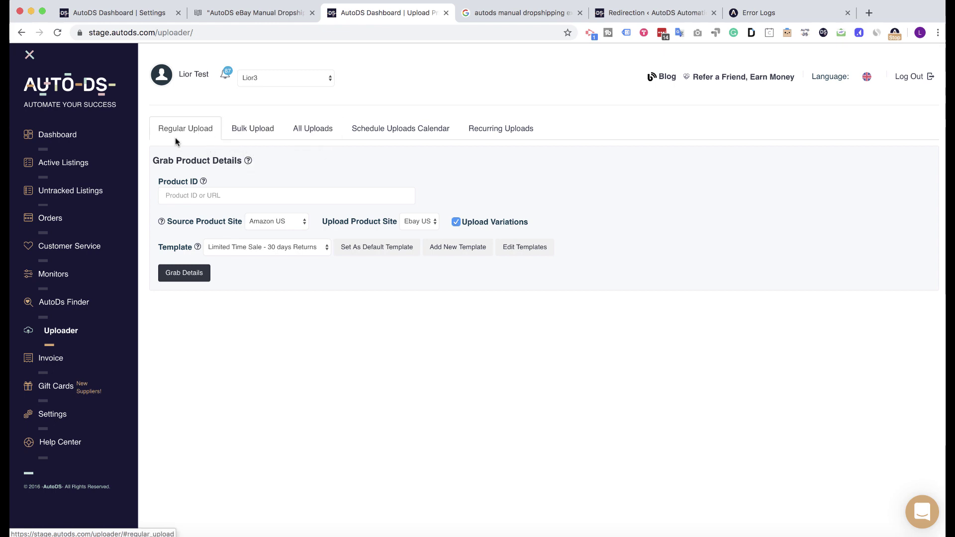
pyautogui.click(397, 132)
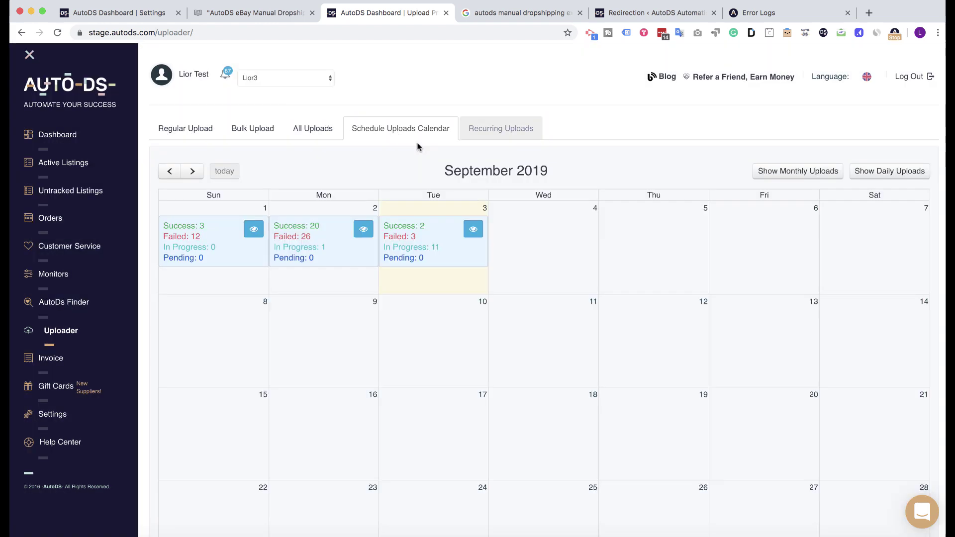
pyautogui.scroll(-1, 411, 156)
pyautogui.scroll(-2, 411, 157)
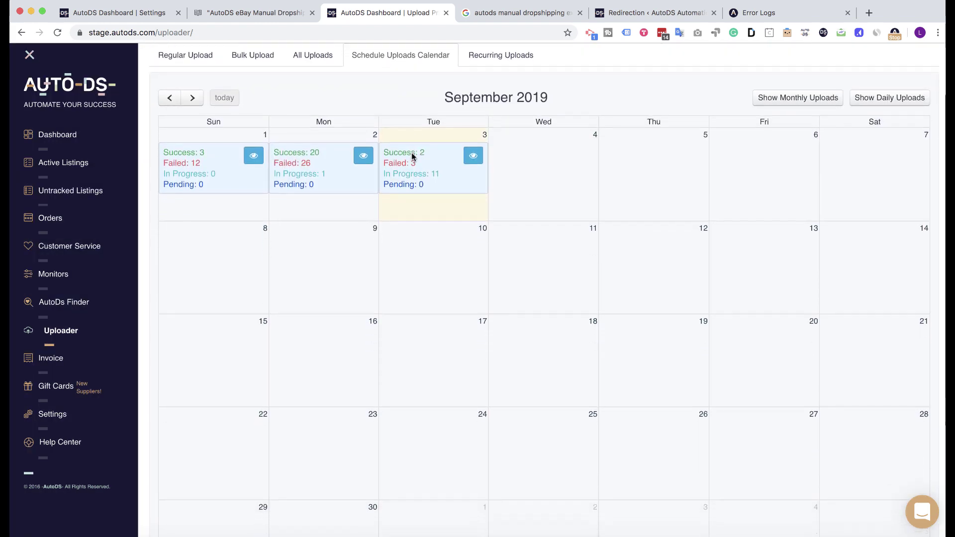
pyautogui.scroll(2, 419, 174)
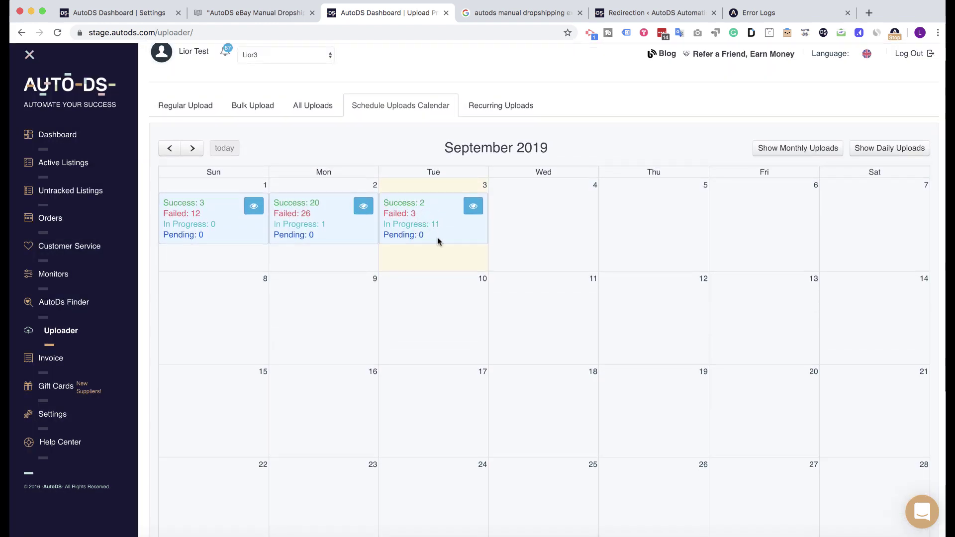
# Step: Run an immediate Untracked Sync from the extension popup, then dismiss the popup
pyautogui.click(895, 33)
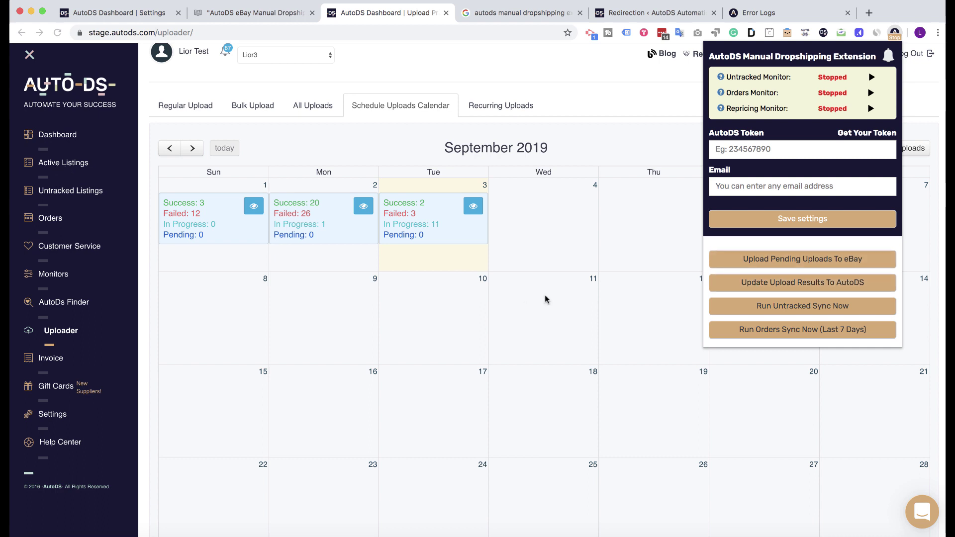
pyautogui.click(753, 309)
pyautogui.click(251, 12)
# Step: Read through the article's numbered descriptions of buttons 1–11, then return to the top
pyautogui.click(251, 13)
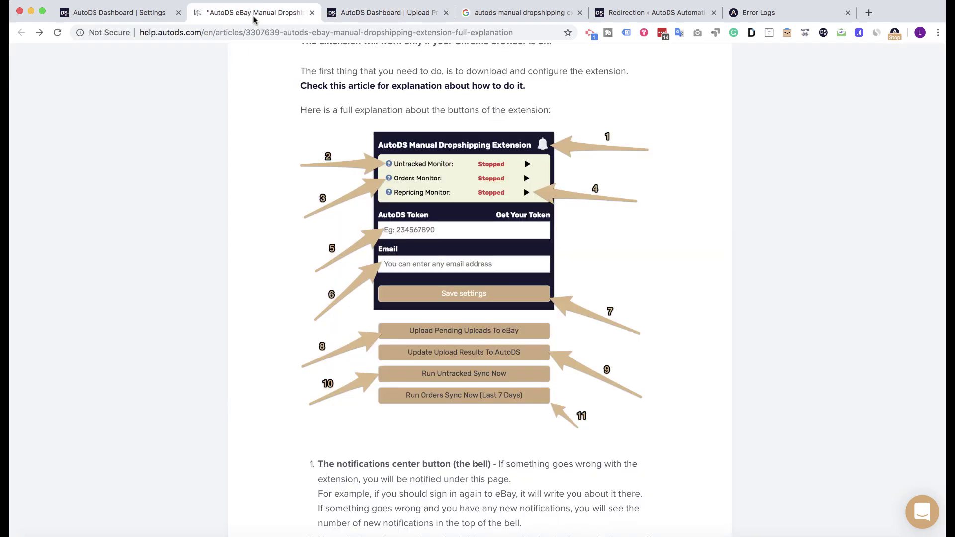
pyautogui.scroll(-3, 641, 290)
pyautogui.scroll(-15, 637, 289)
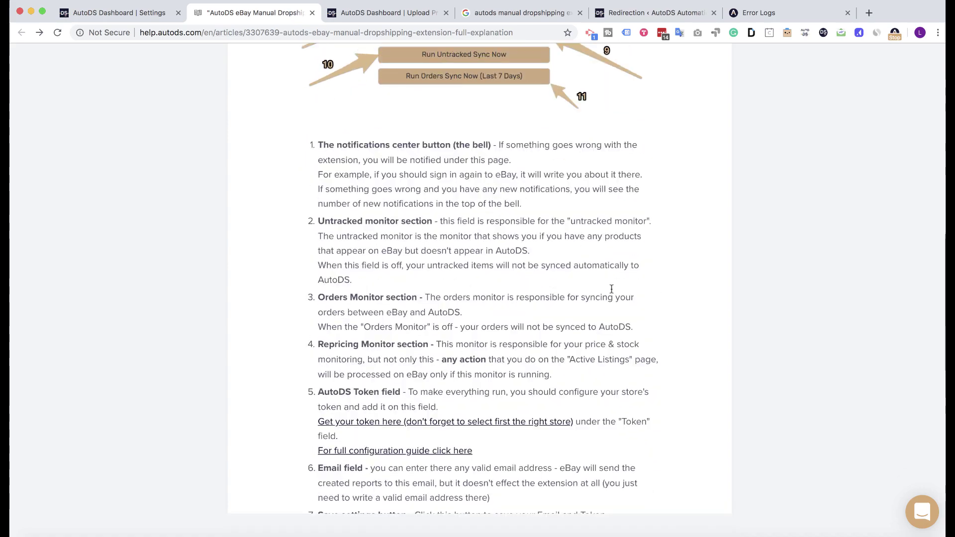
pyautogui.scroll(15, 400, 222)
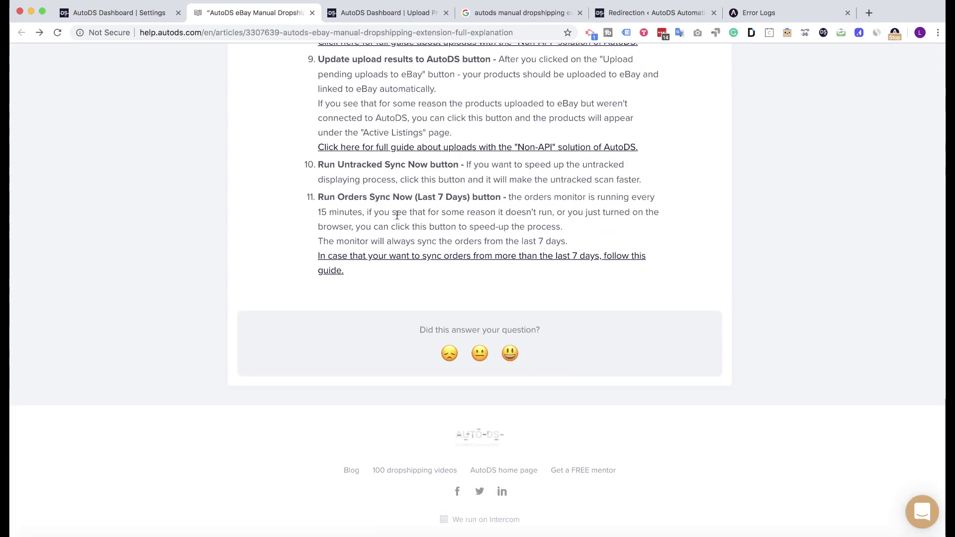
pyautogui.scroll(8, 402, 231)
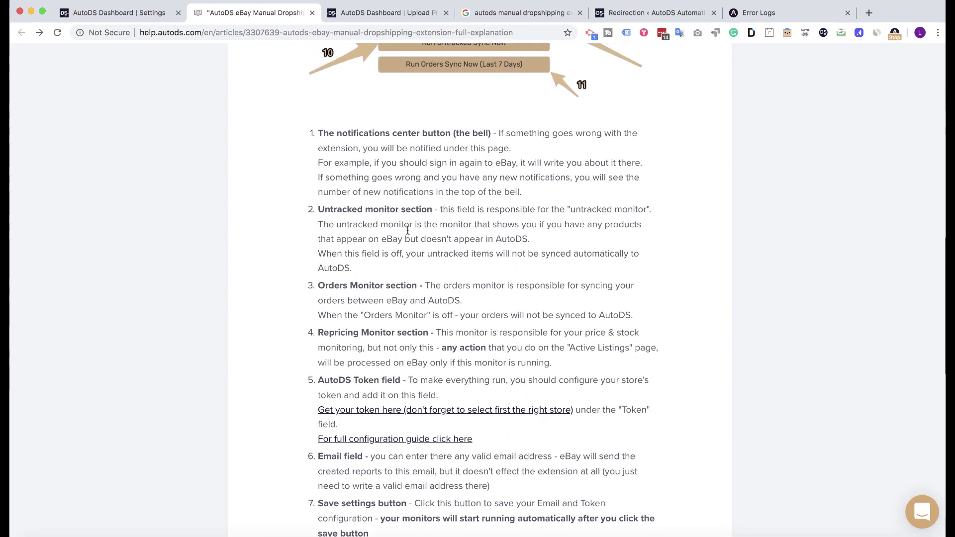
pyautogui.scroll(5, 385, 232)
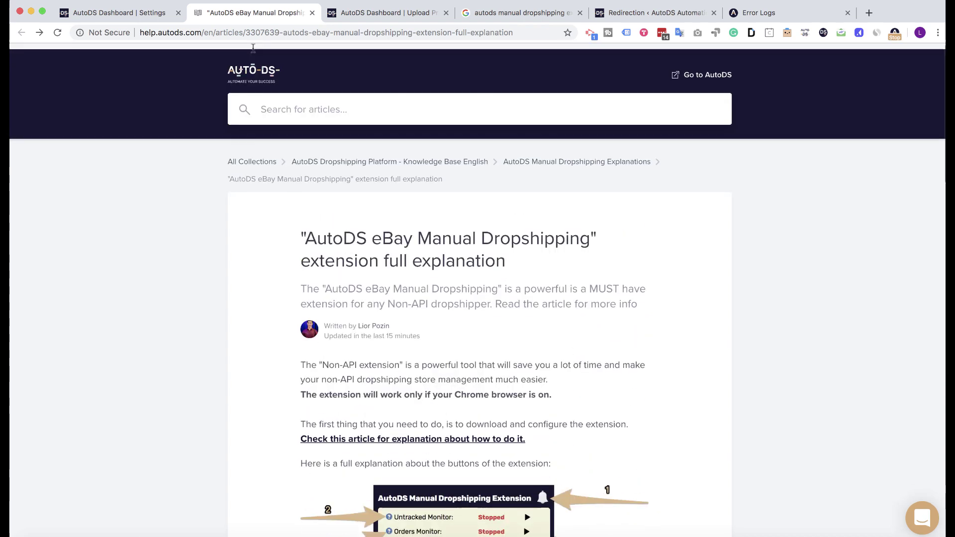